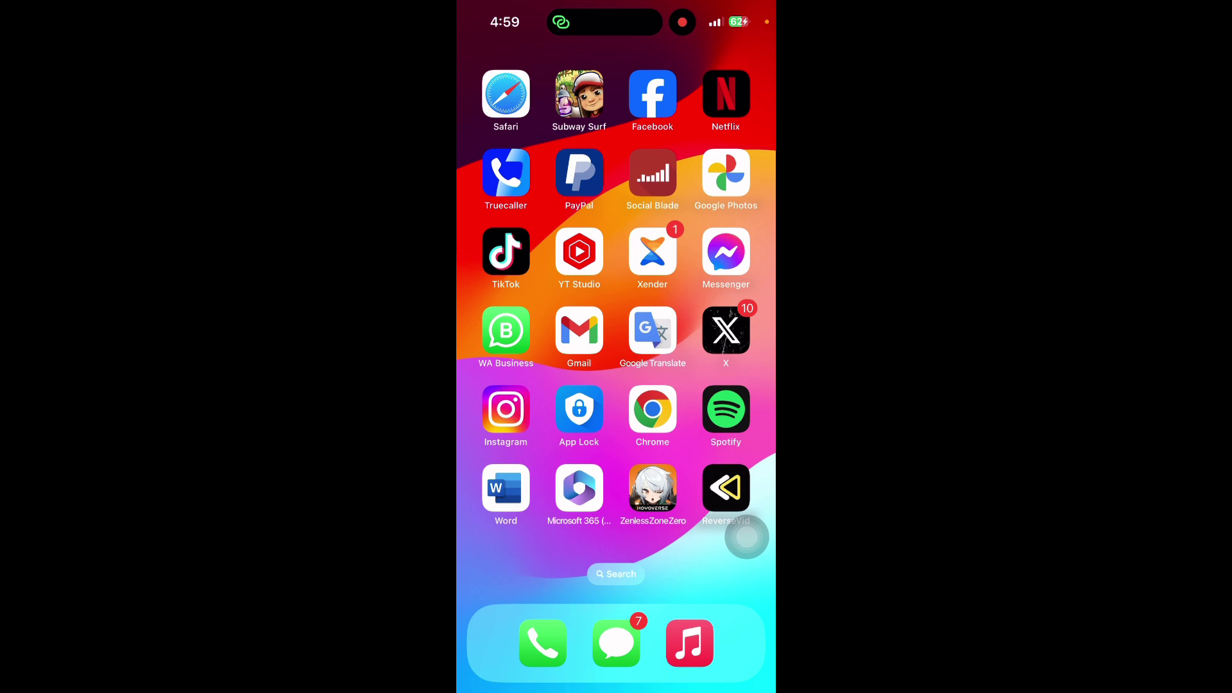
Launch YouTube from the next home screen page and go to the You account page
drag(712, 385, 539, 385)
click(652, 409)
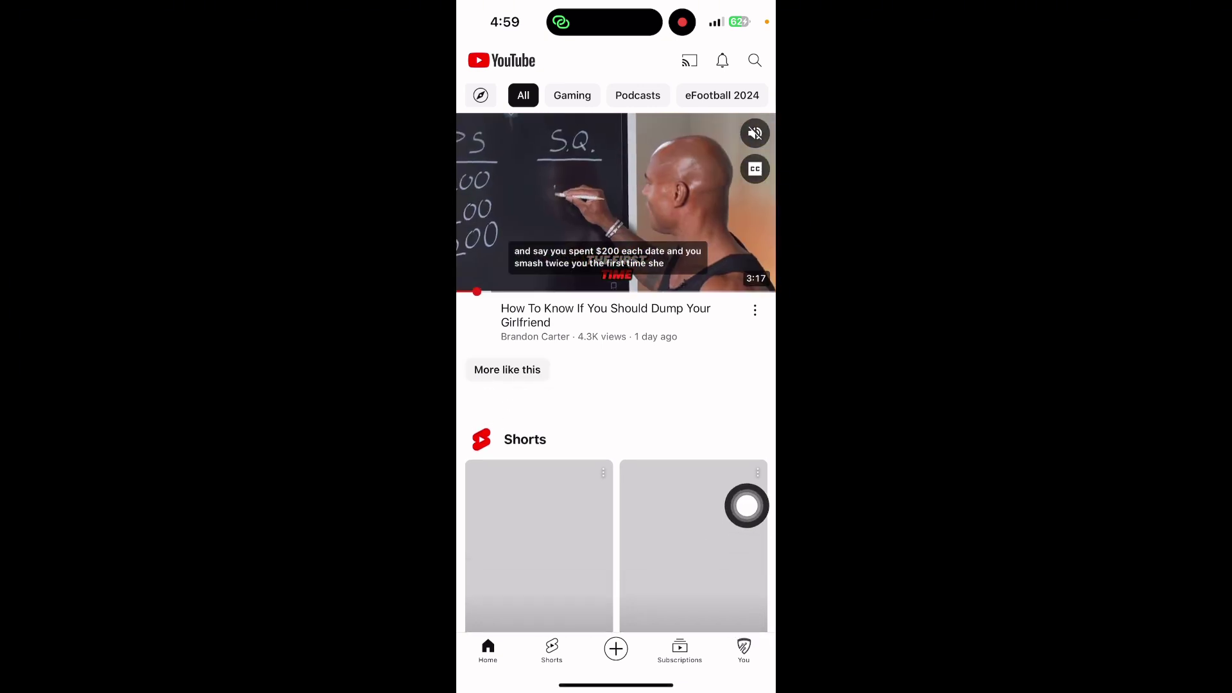
click(747, 506)
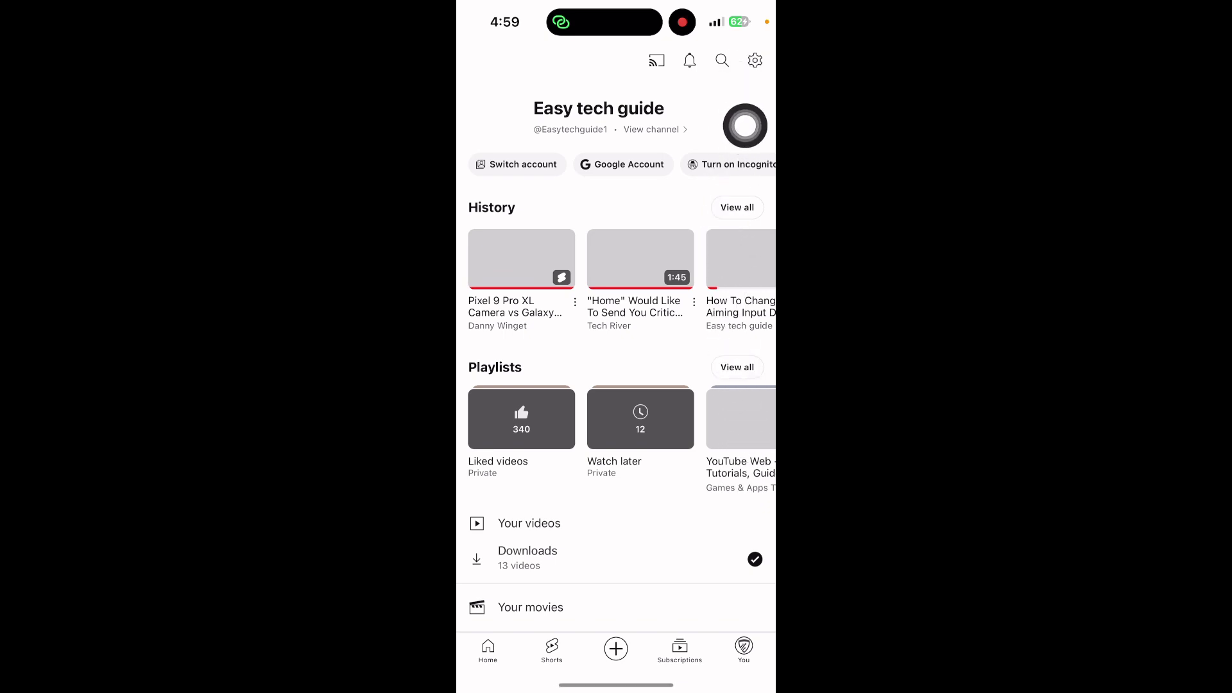
Open YouTube Settings and choose 'Your data in YouTube'
click(754, 59)
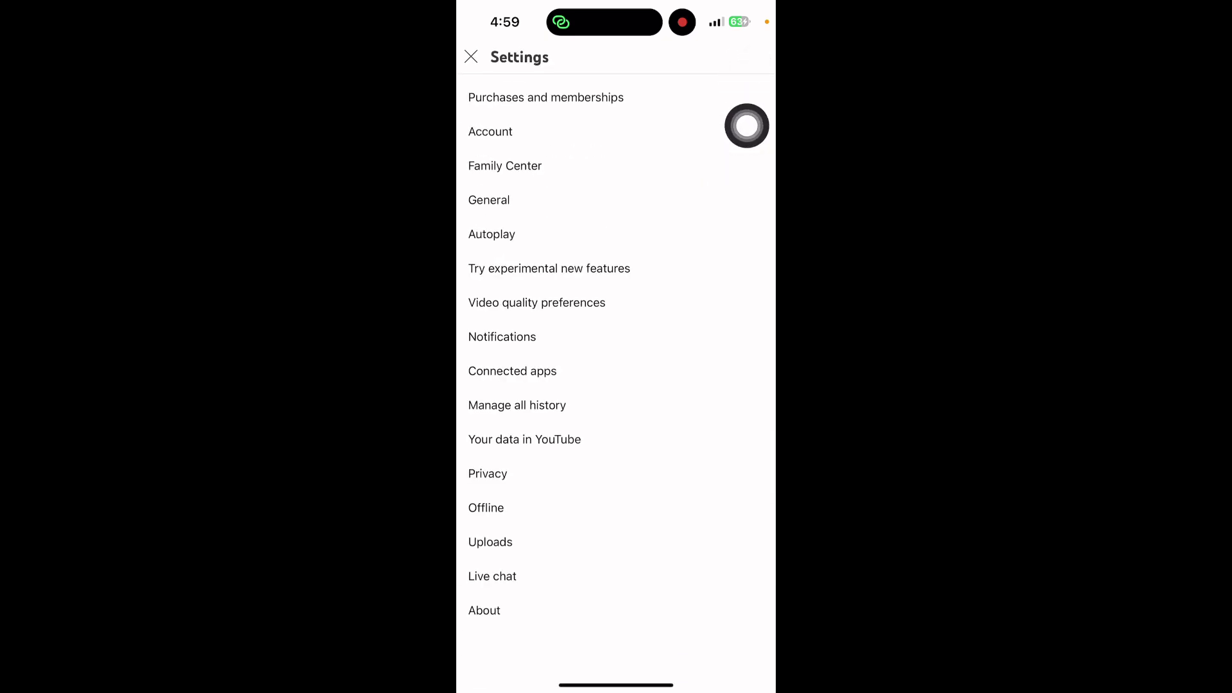
scroll(549, 347, down, 1)
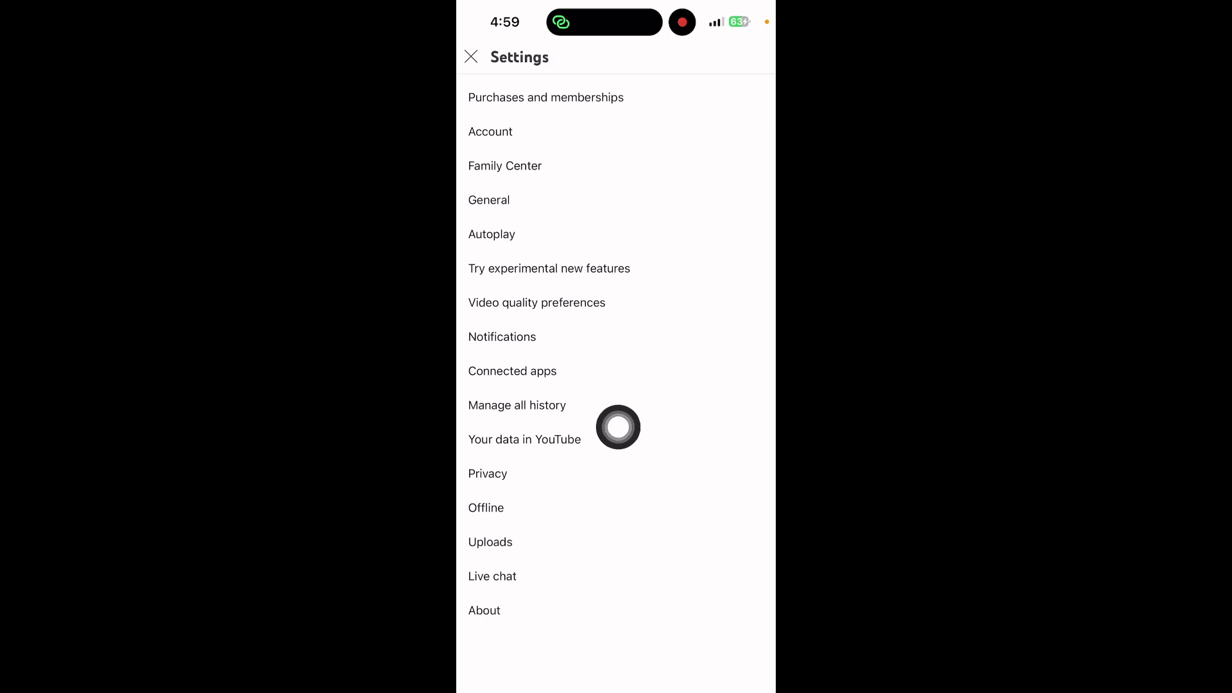
click(748, 428)
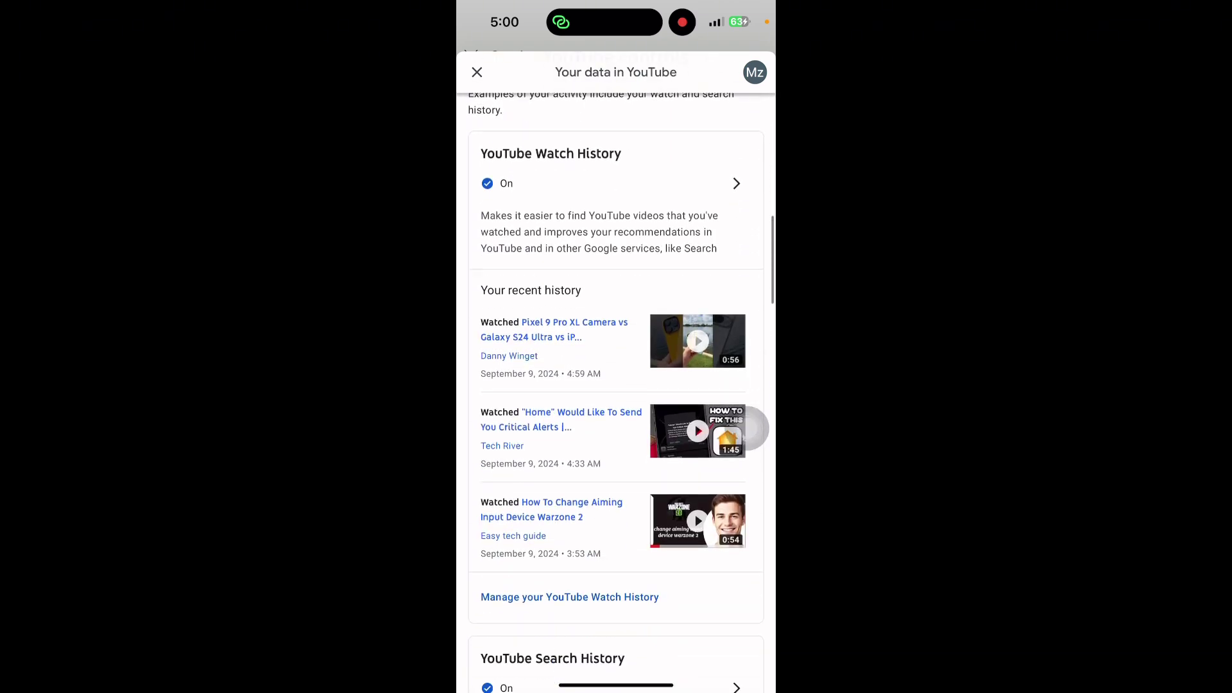
scroll(745, 428, down, 3)
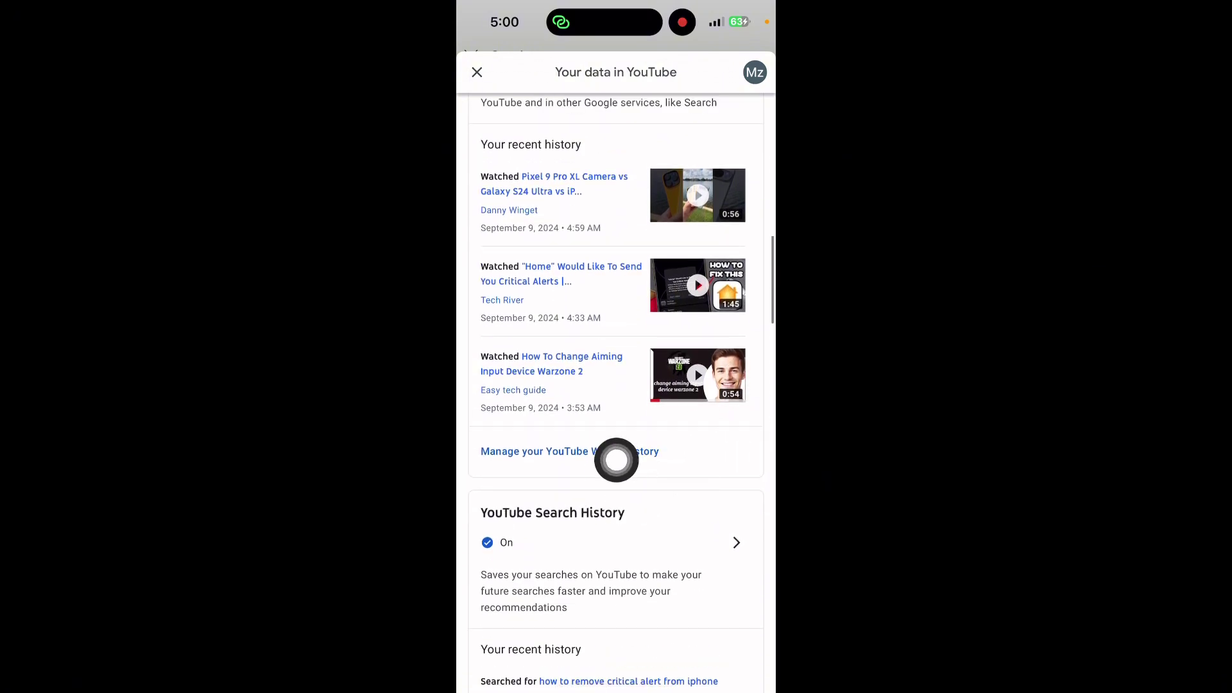
Move past the Watch History card and open the full Google Account YouTube History page
click(747, 510)
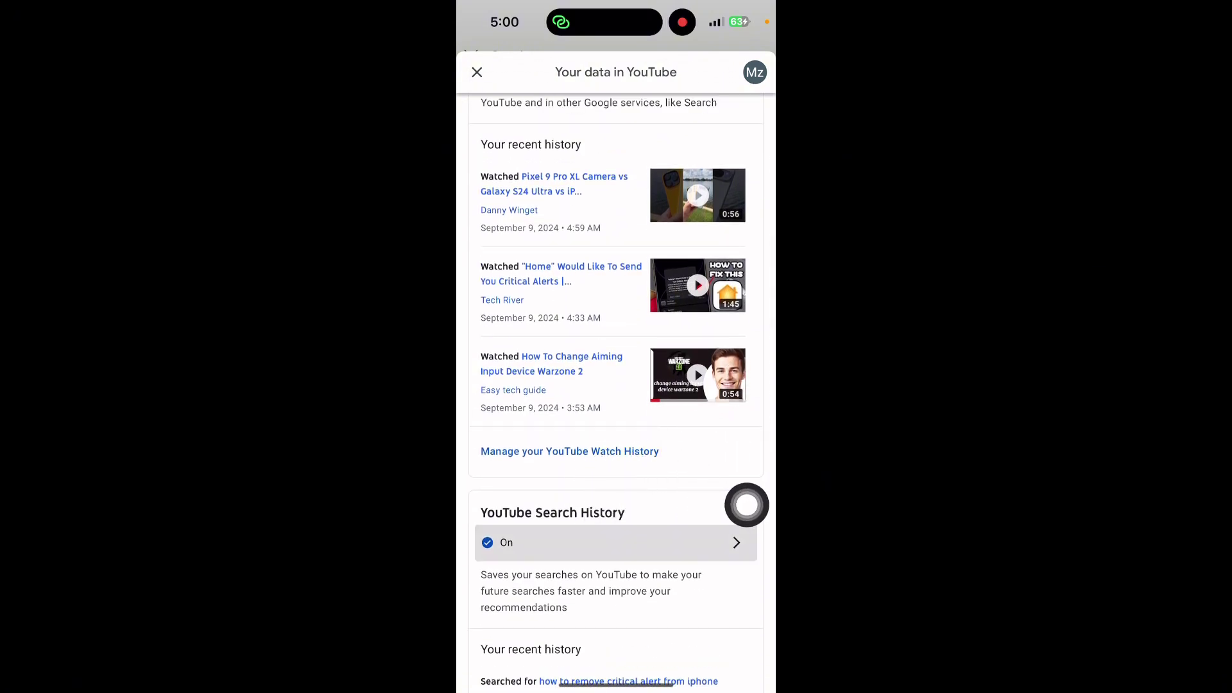
scroll(747, 504, down, 5)
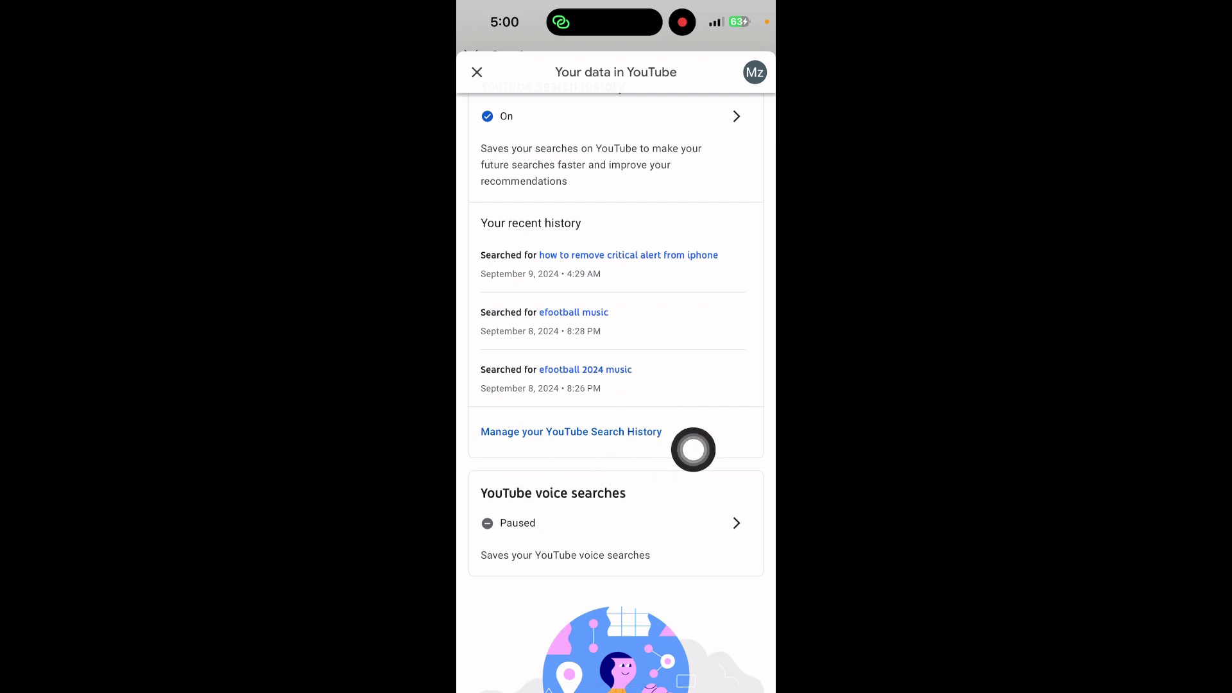
click(748, 448)
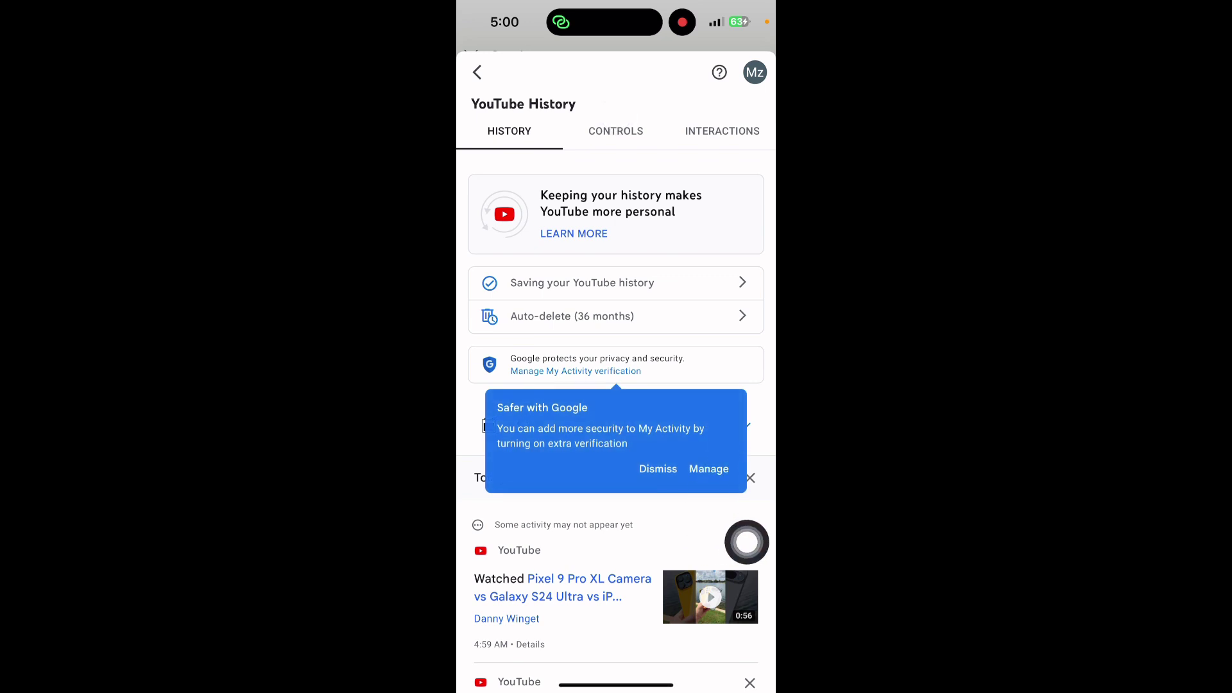
Dismiss the extra verification tip and bring up the history deletion options
click(744, 541)
click(725, 424)
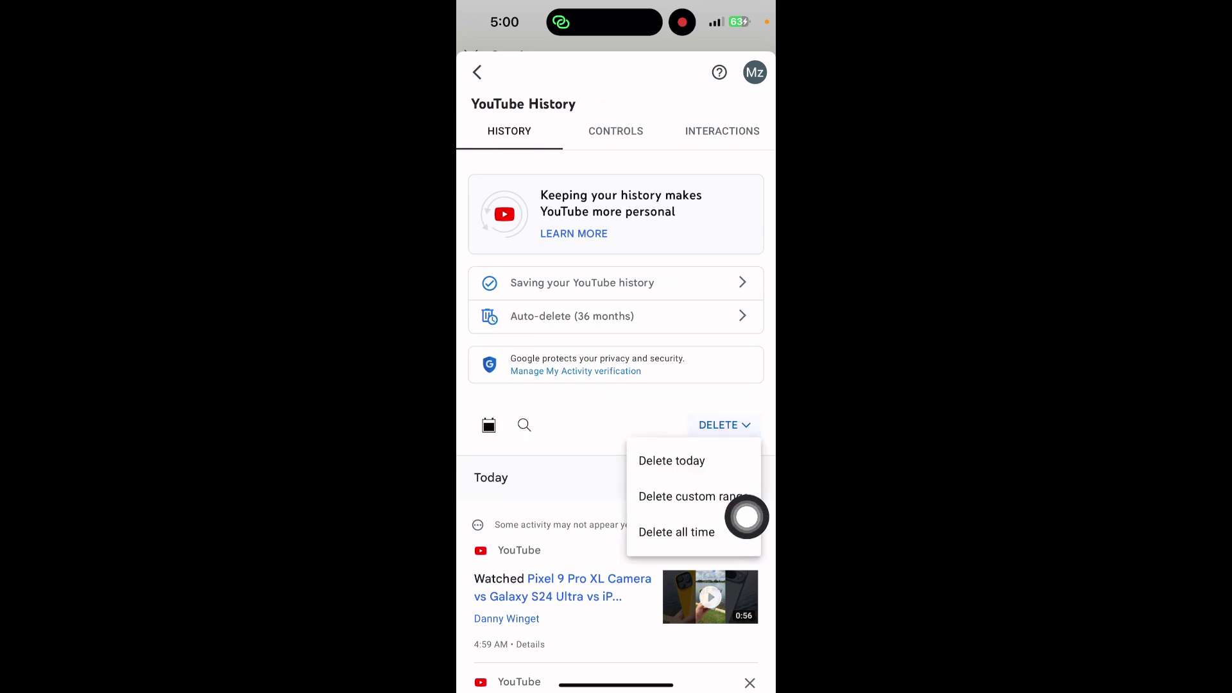
Select 'Delete all time' and confirm permanent deletion of the YouTube history
click(742, 532)
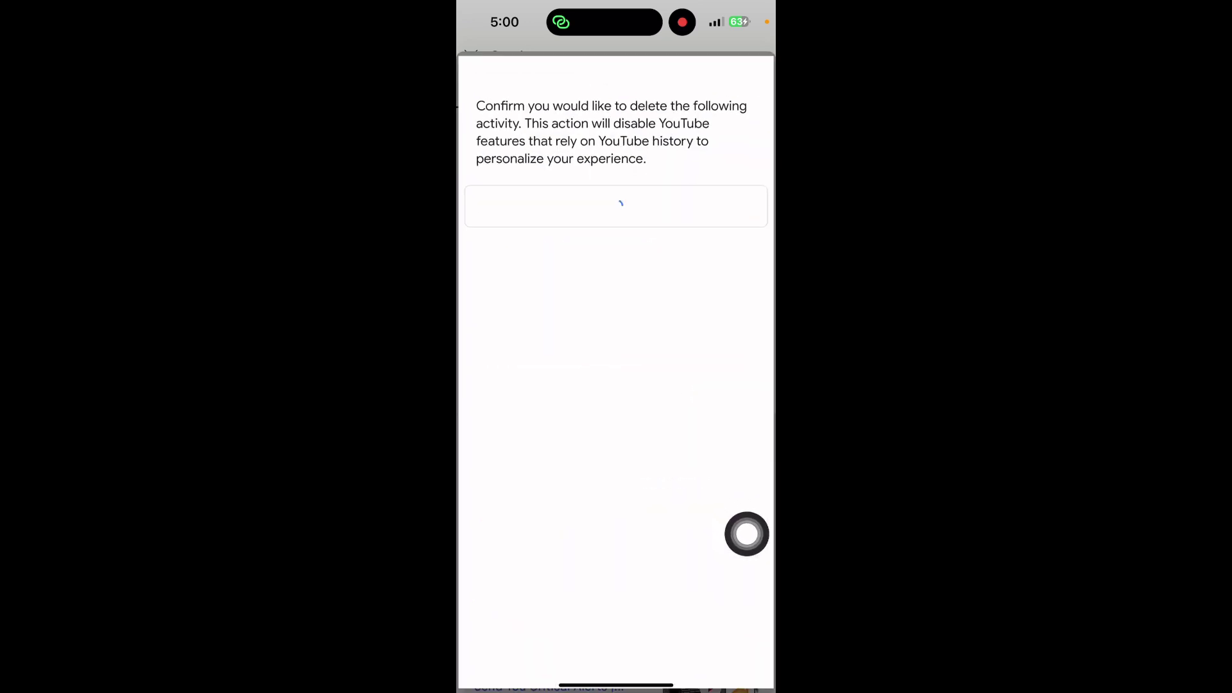
click(724, 664)
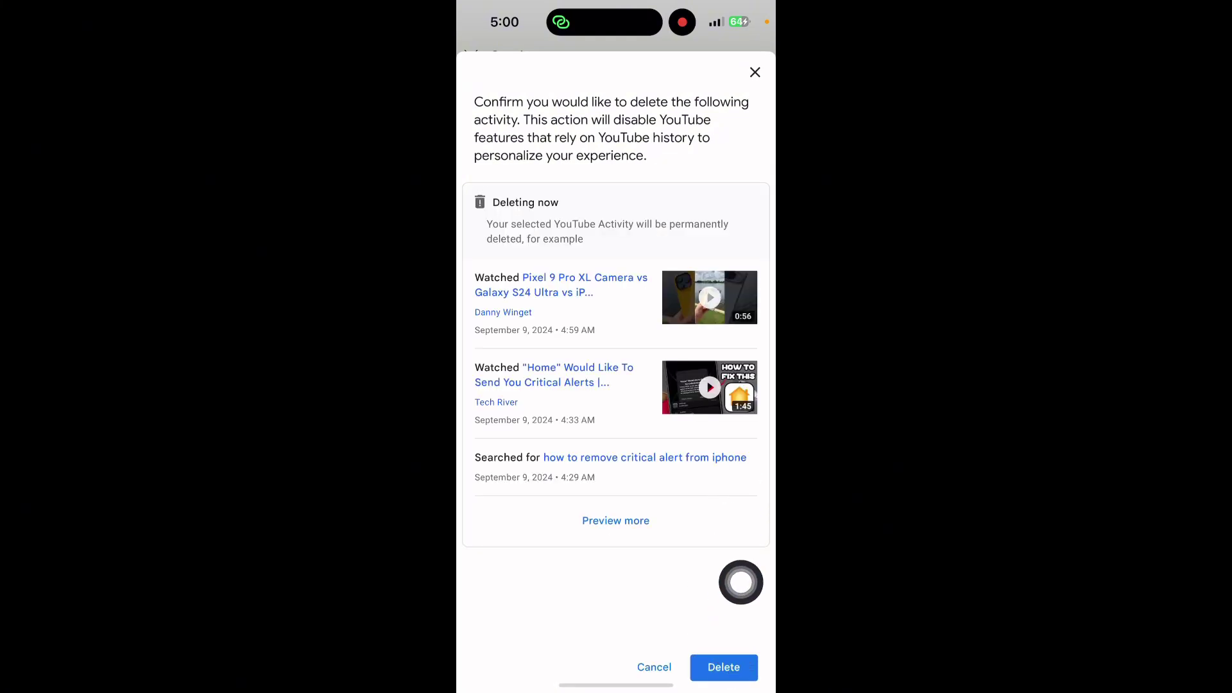